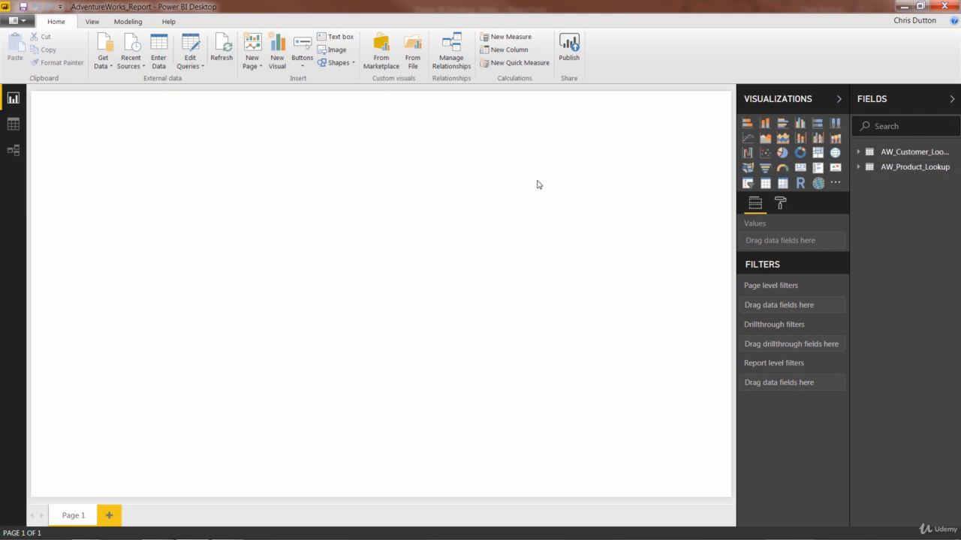
Step: Import the AdventureWorks_Calendar text/CSV file and open it for editing in the query editor
click(110, 66)
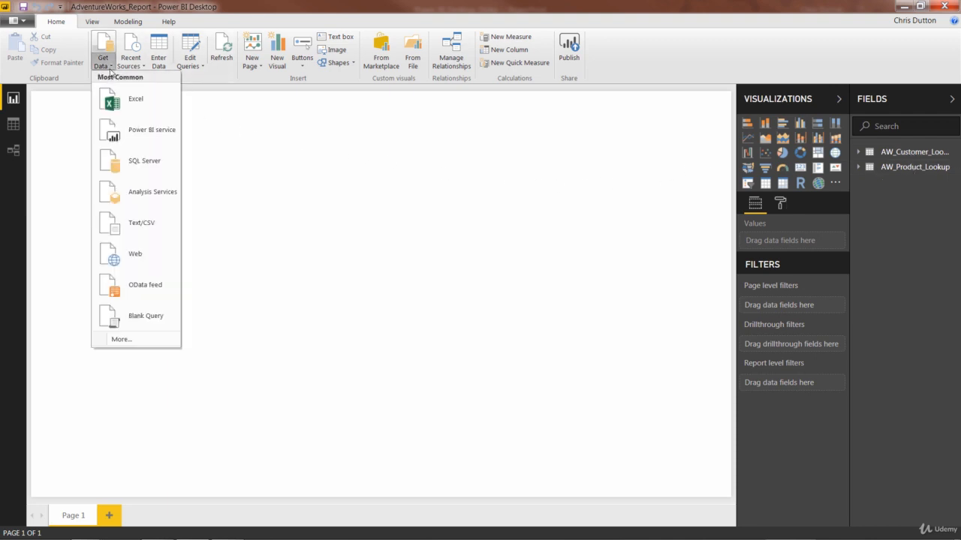
click(156, 222)
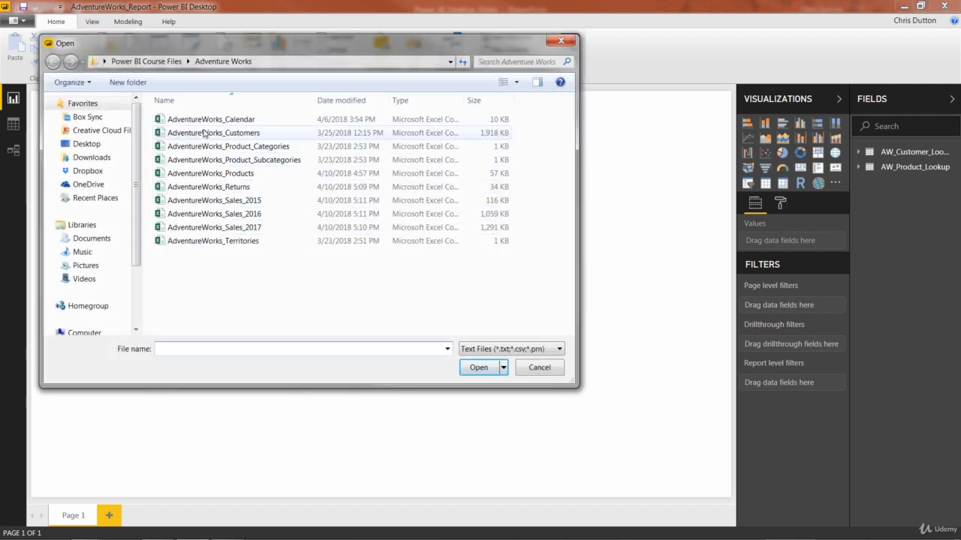
double_click(232, 123)
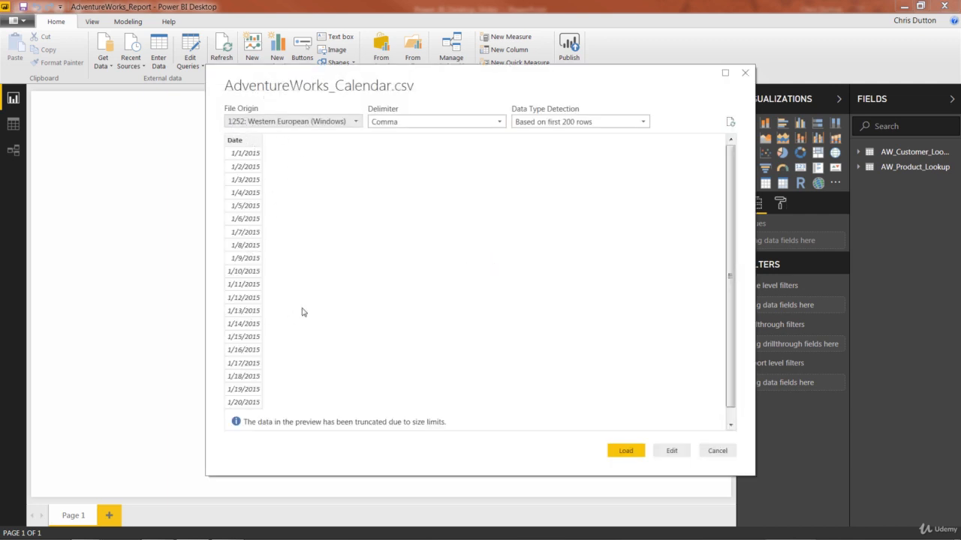
click(671, 453)
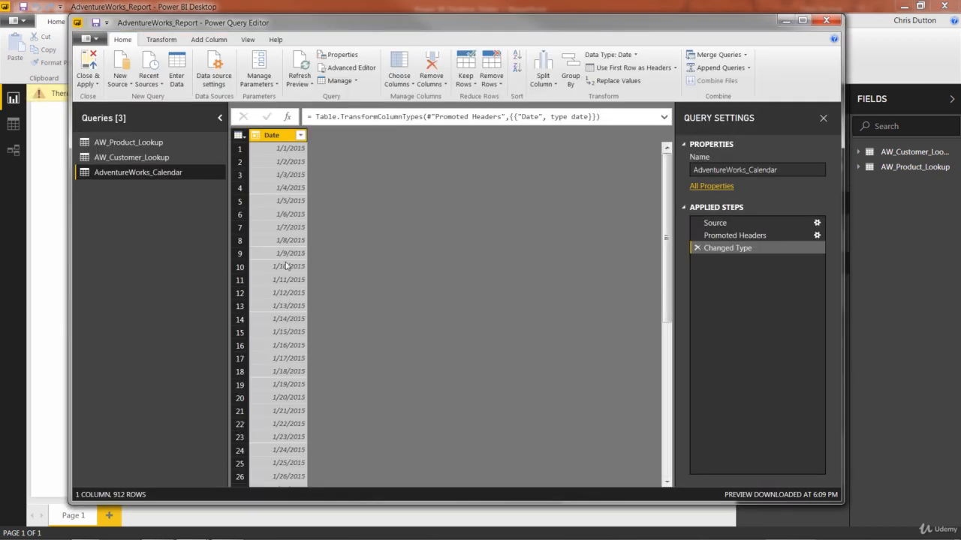
Step: Rename the query to AW_Calendar_Lookup
click(764, 169)
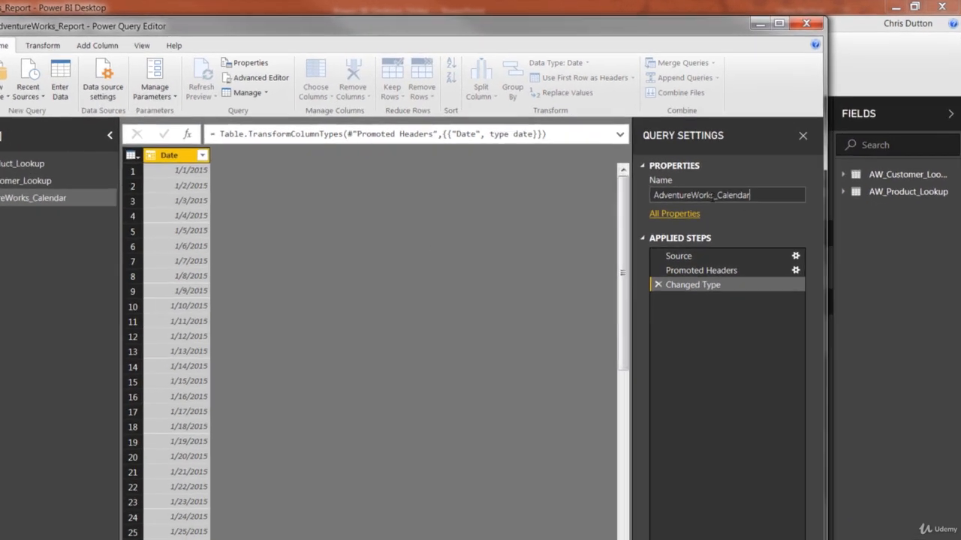
drag(748, 170, 682, 174)
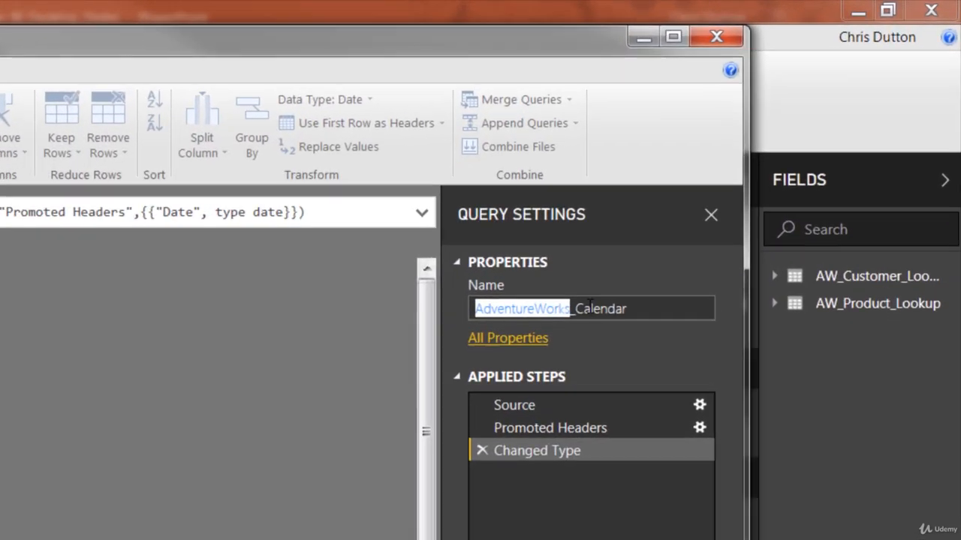
text(AW)
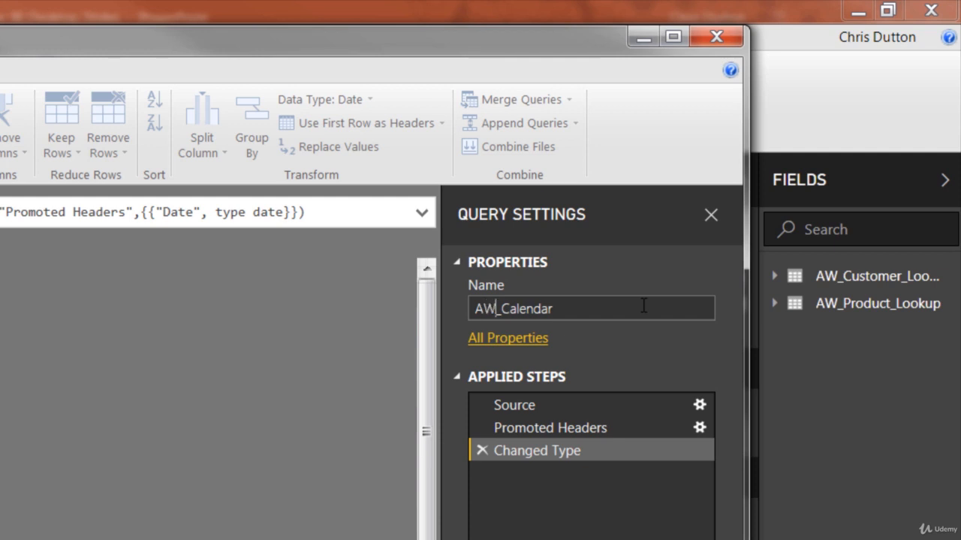
click(613, 308)
text(_Lookup)
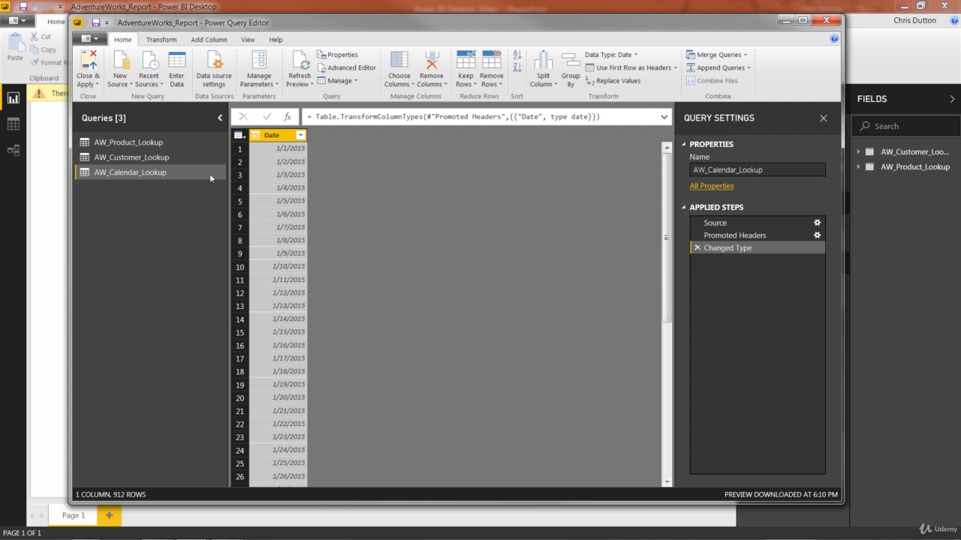
Step: Calculate the earliest date of the Date column, then delete that calculated step
click(163, 41)
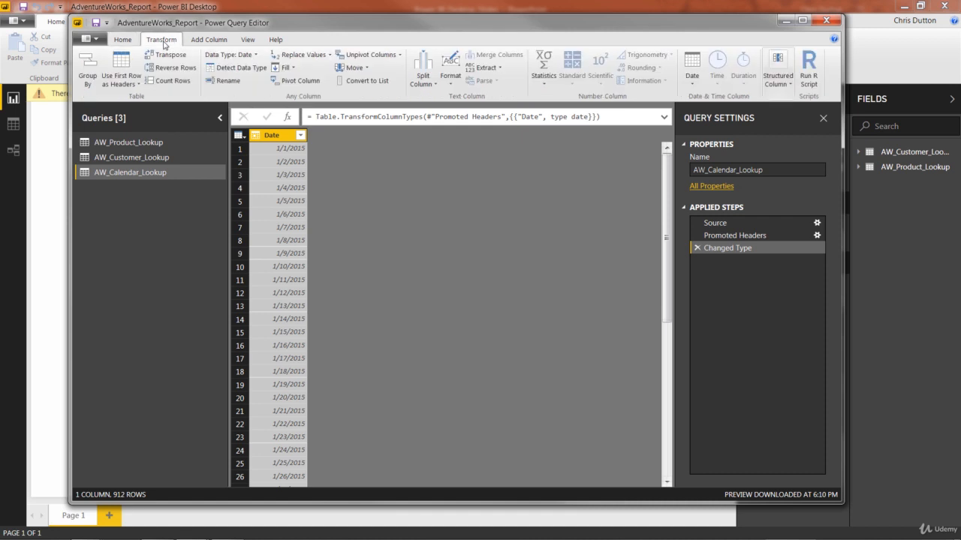
click(692, 69)
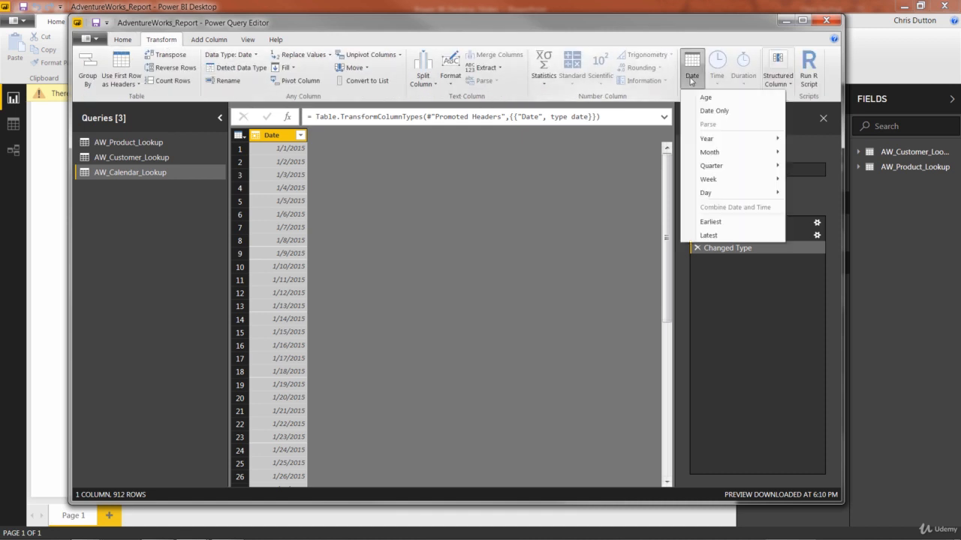
click(710, 223)
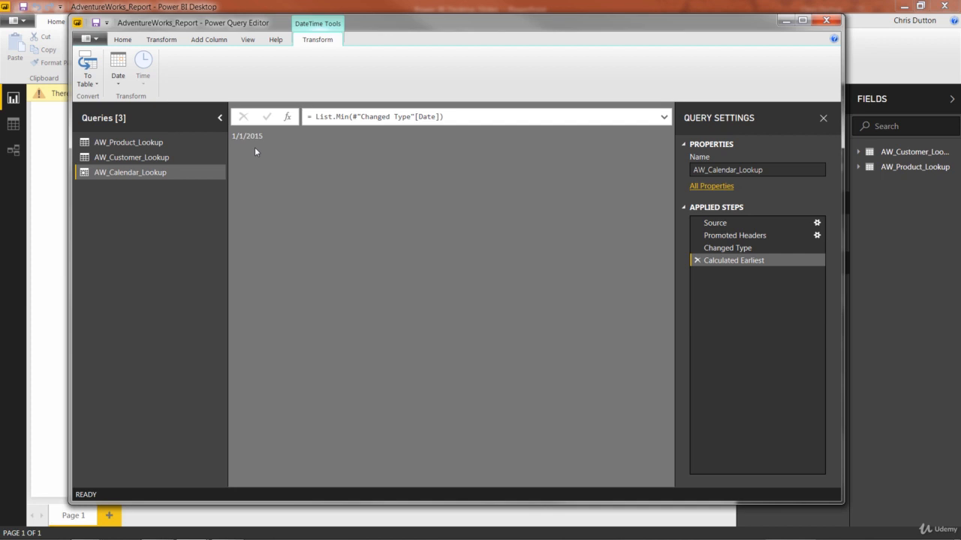
click(696, 261)
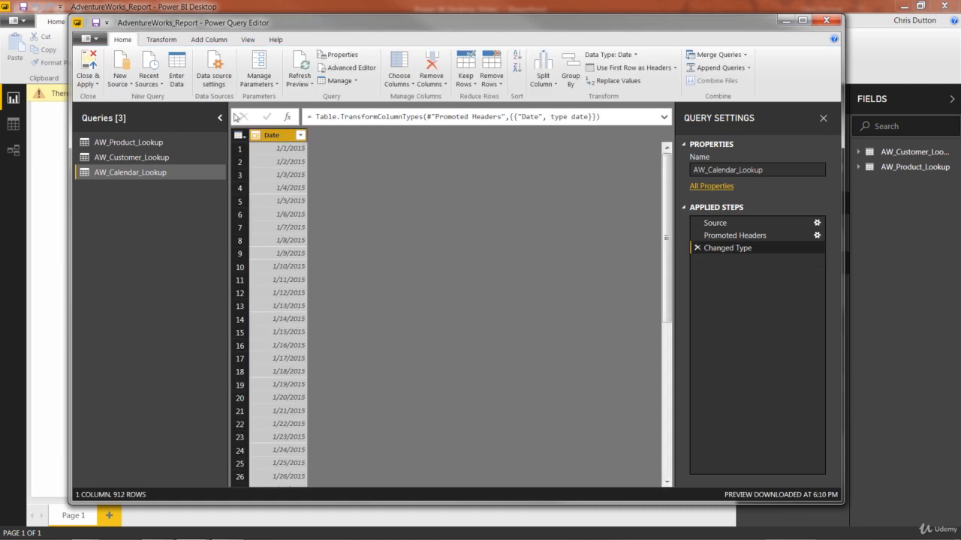
Step: Calculate the latest date of the Date column, then delete that calculated step
click(161, 39)
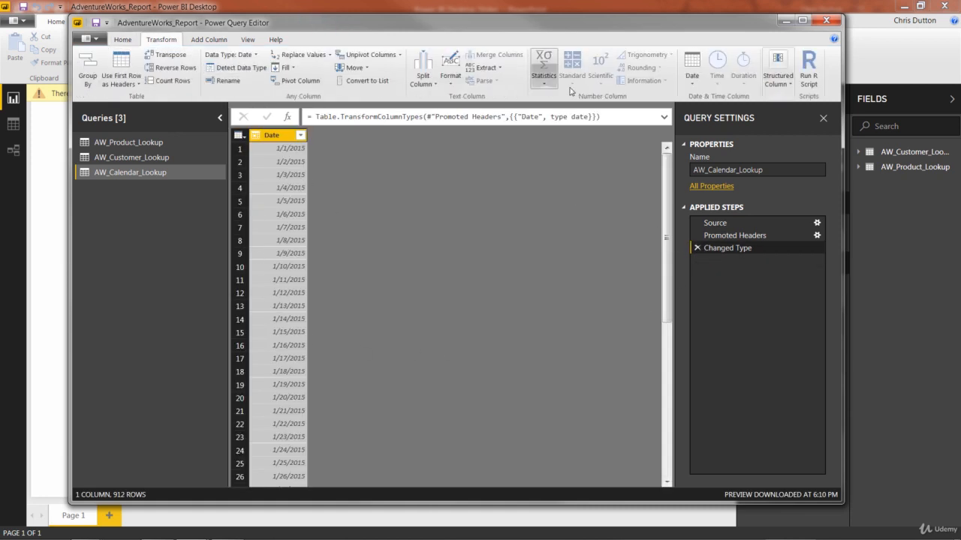
click(691, 72)
click(708, 236)
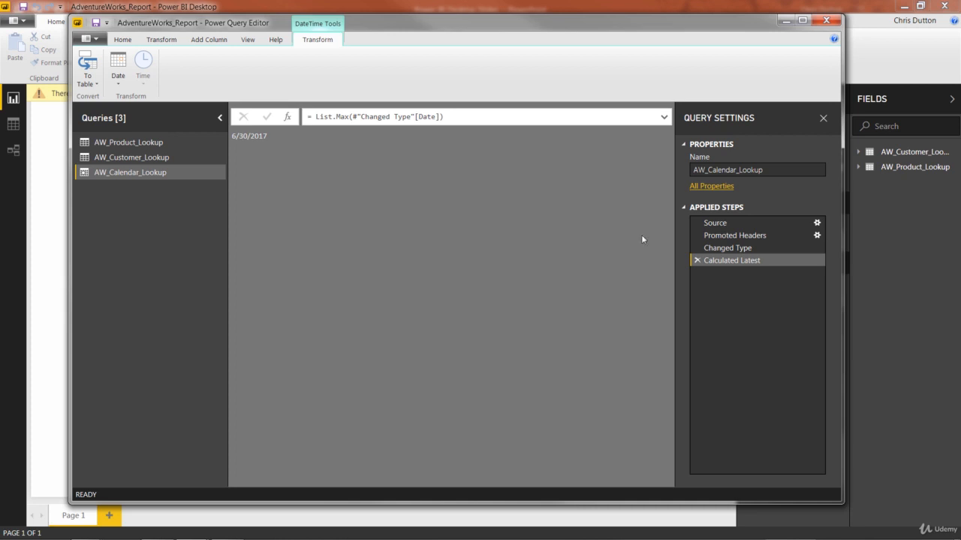
click(696, 260)
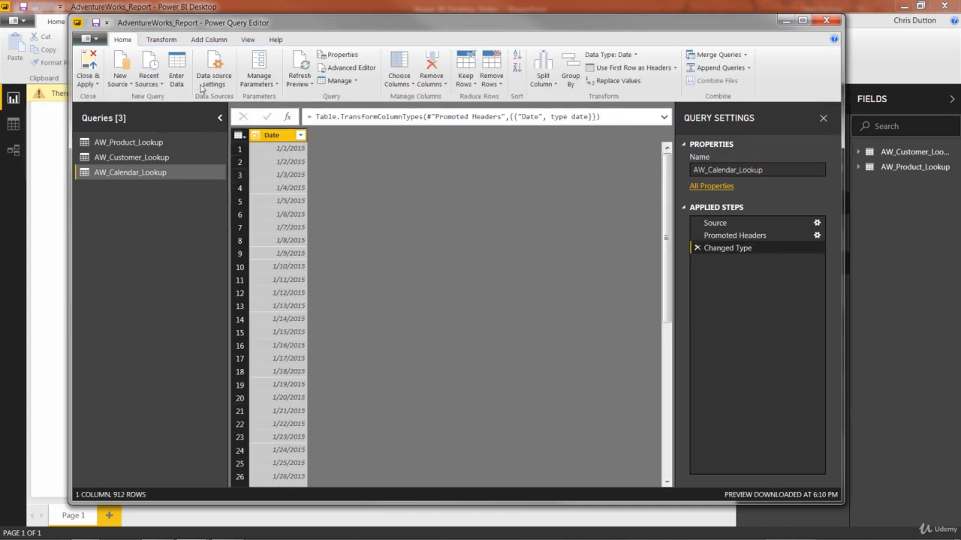
Step: Add a new column with the day name derived from the Date column
click(215, 43)
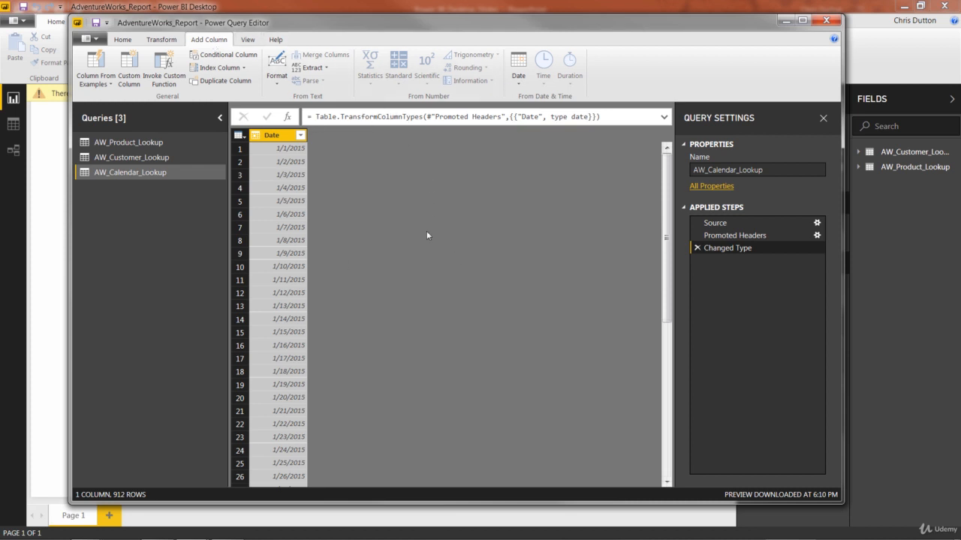
click(276, 140)
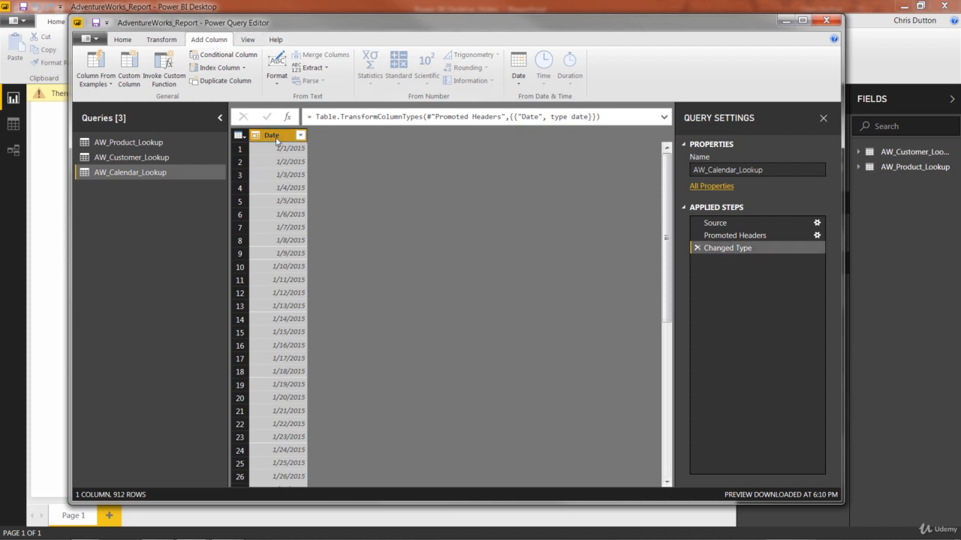
click(514, 87)
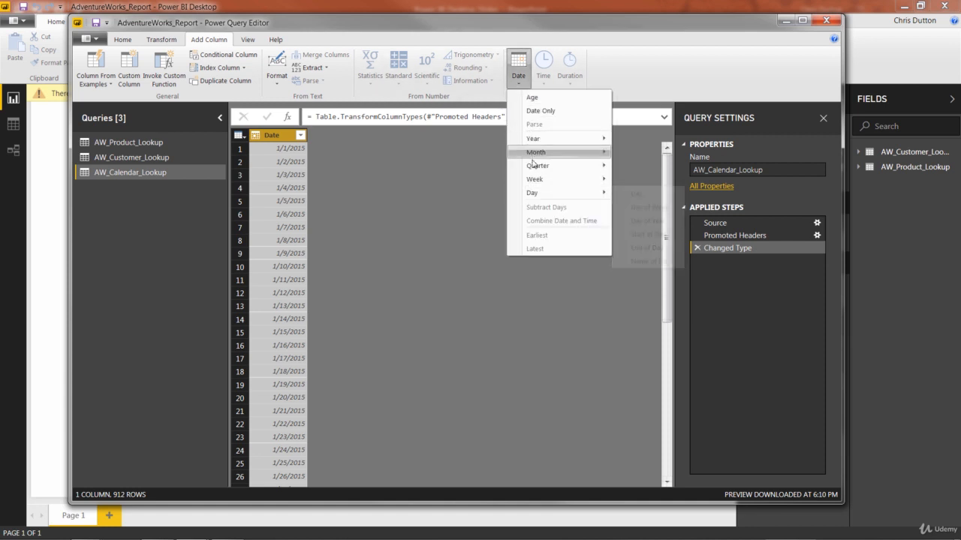
mouse_move(542, 193)
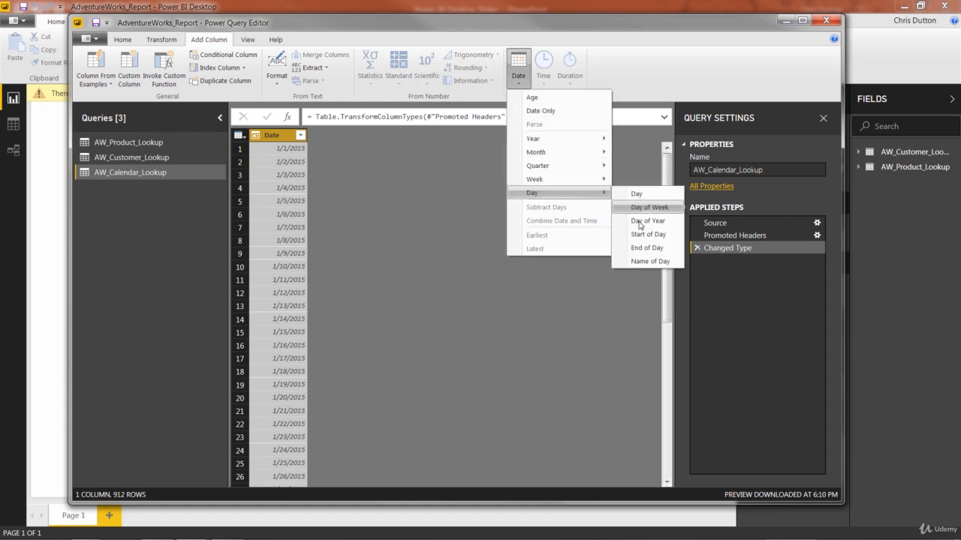
click(646, 263)
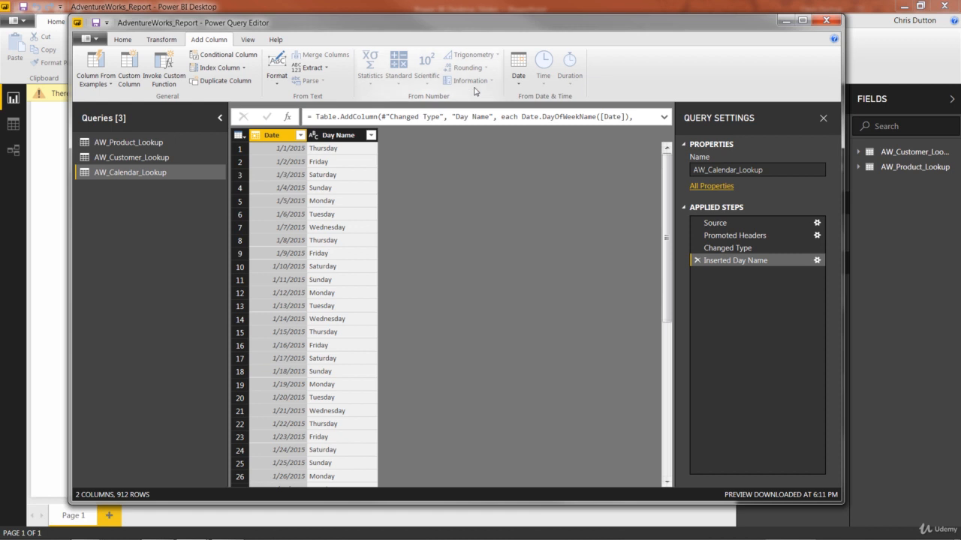
Step: Add a new Start of Week column derived from the Date column
click(344, 138)
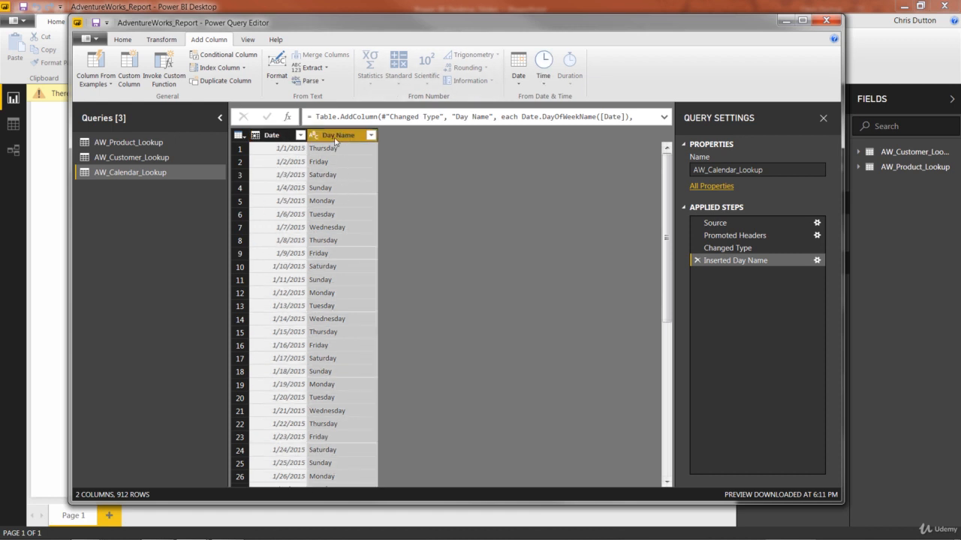
click(520, 79)
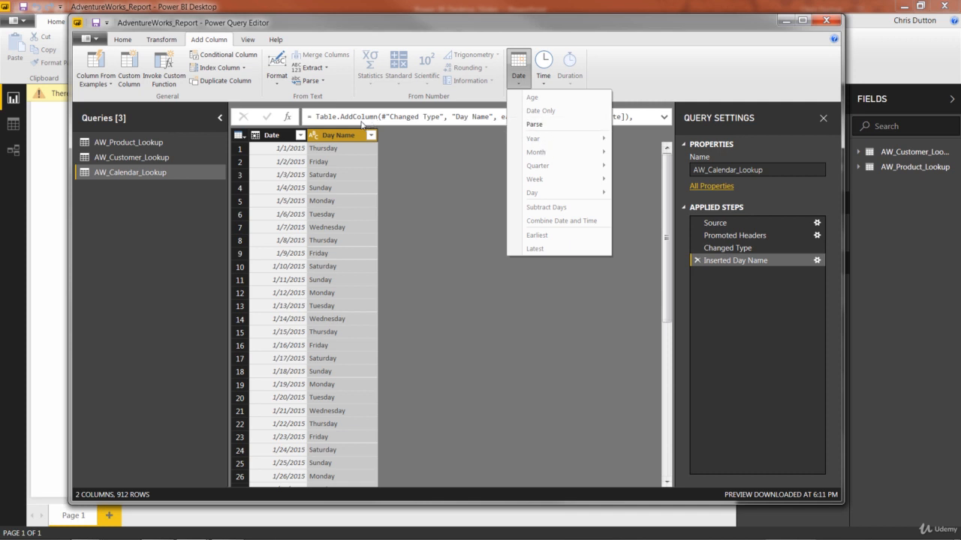
click(271, 136)
click(270, 135)
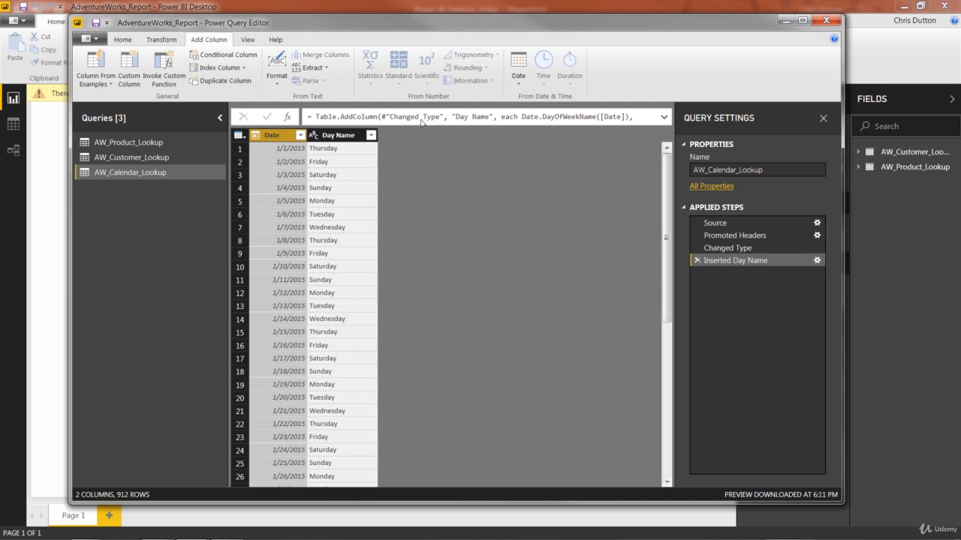
click(519, 85)
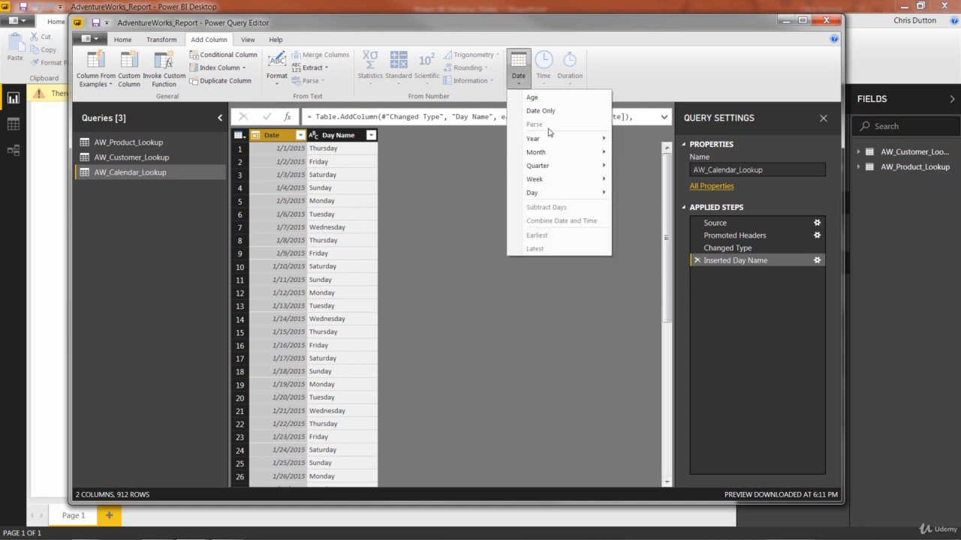
mouse_move(548, 182)
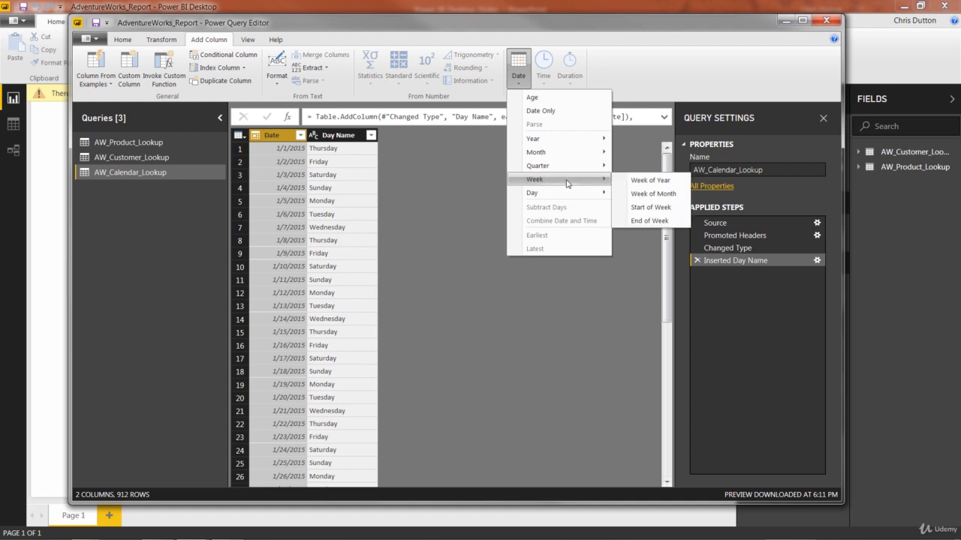
click(642, 209)
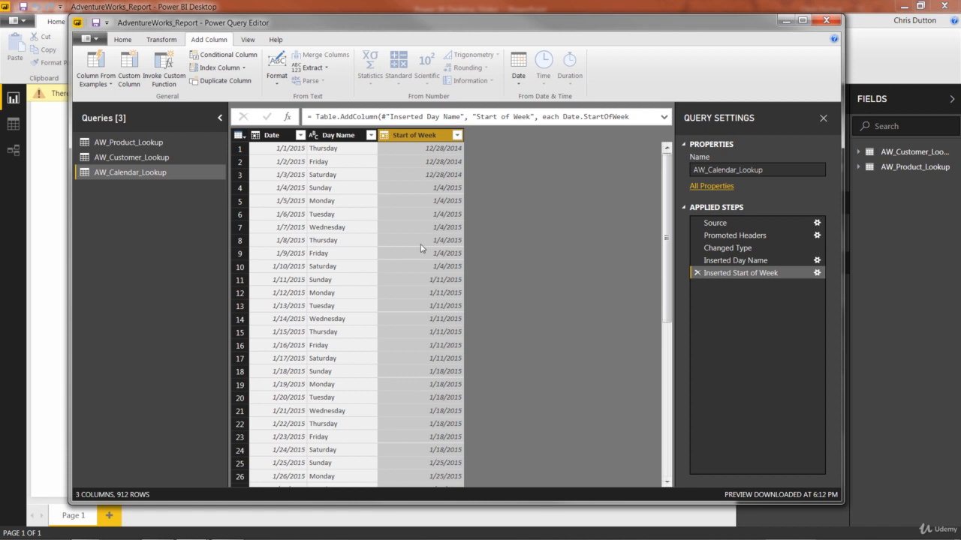
Step: Add 1 as the first-day-of-week argument in the Start of Week column formula
click(663, 118)
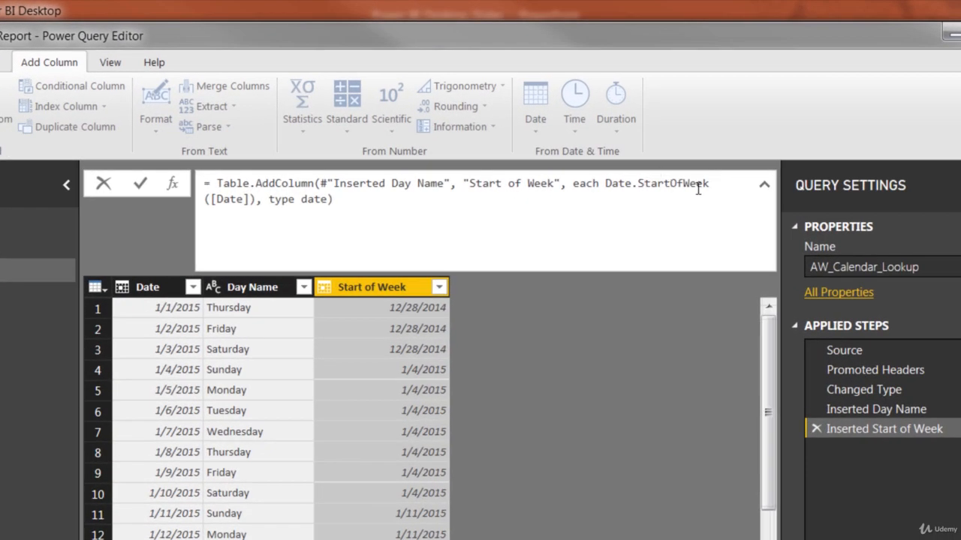
click(250, 198)
text(,)
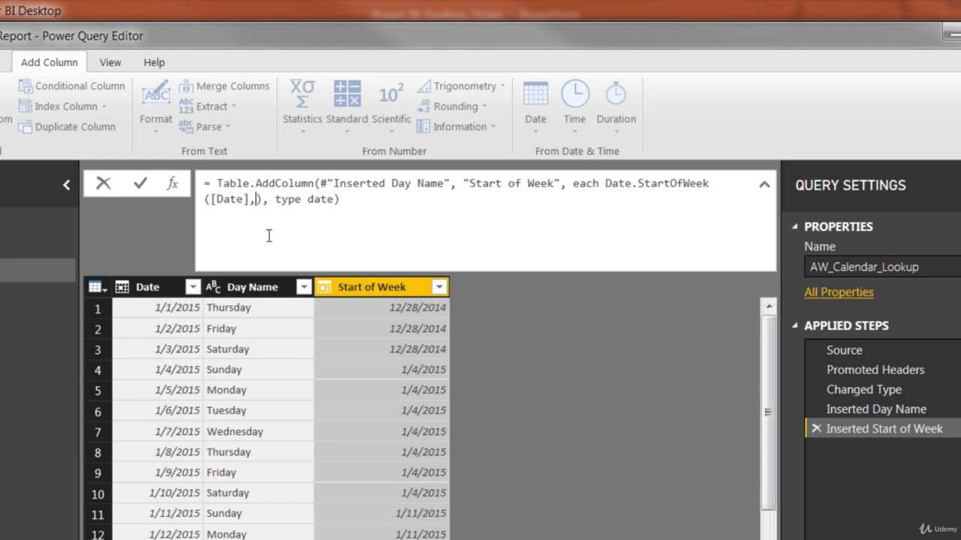
text(1)
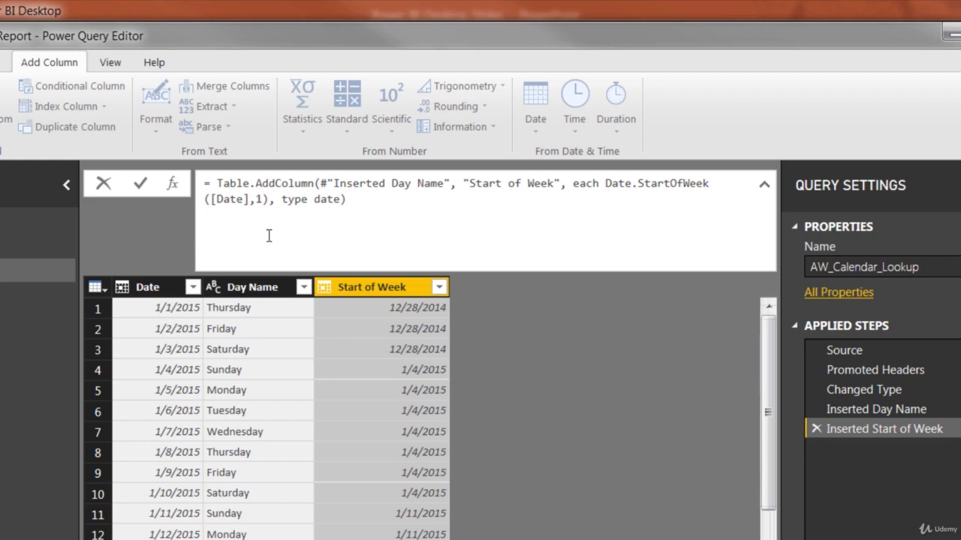
key(Return)
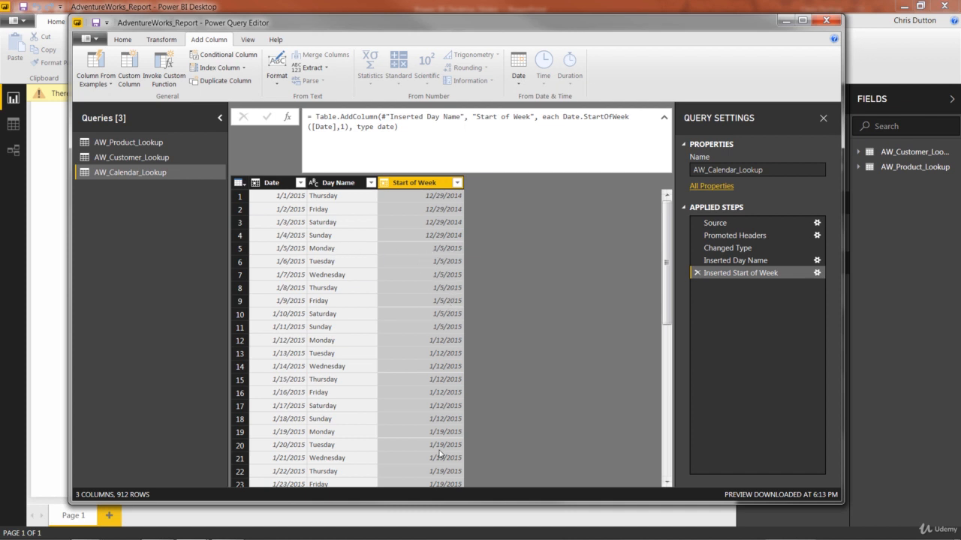
Step: Change the first-day-of-week argument in the Start of Week formula to 2
click(346, 128)
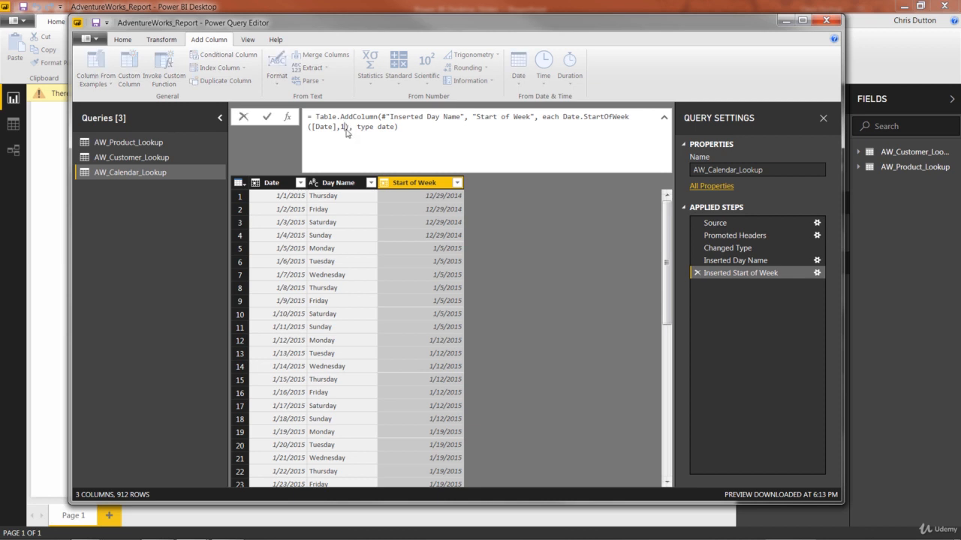
key(BackSpace)
text(2)
key(Return)
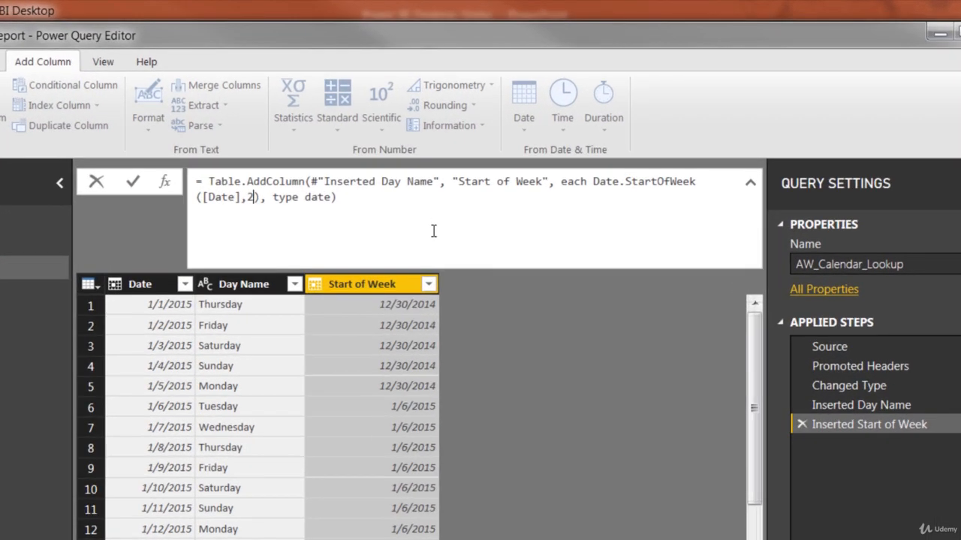
Step: Replace the first-day-of-week argument in the Start of Week formula with Day.Monday and commit the formula
key(BackSpace)
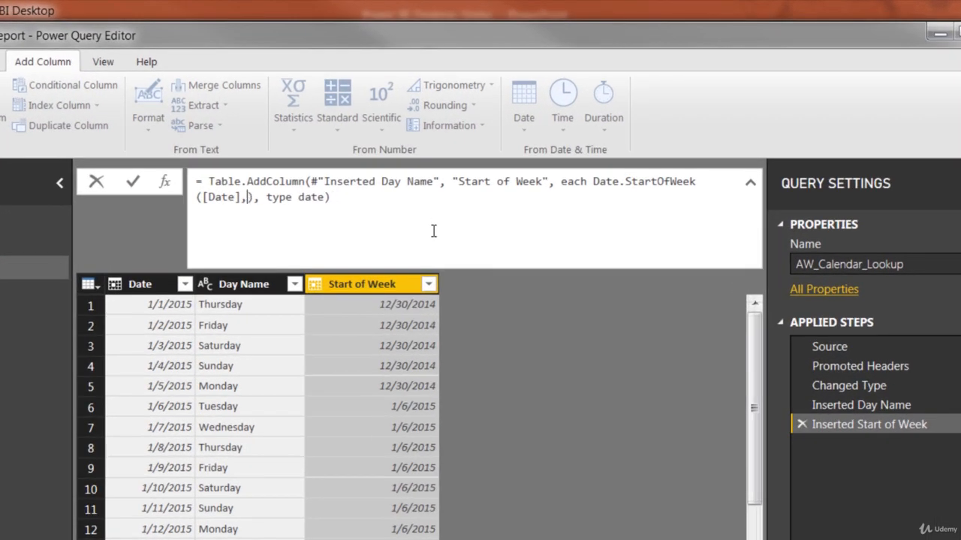
text(Day)
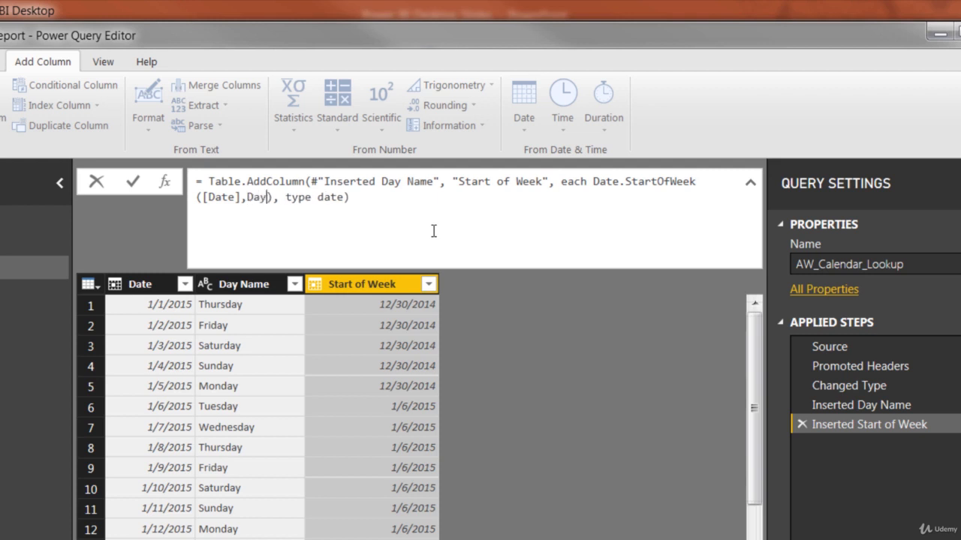
text(.Monday)
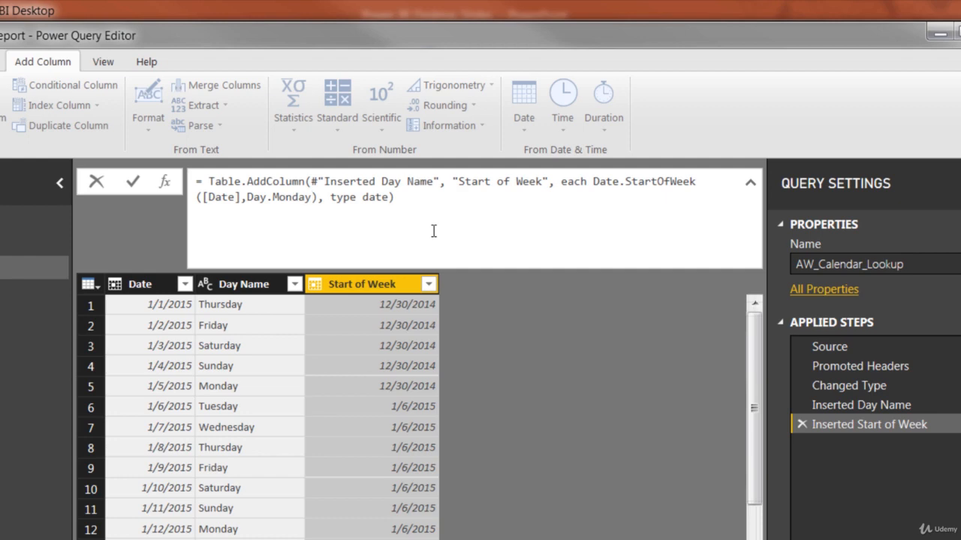
key(Return)
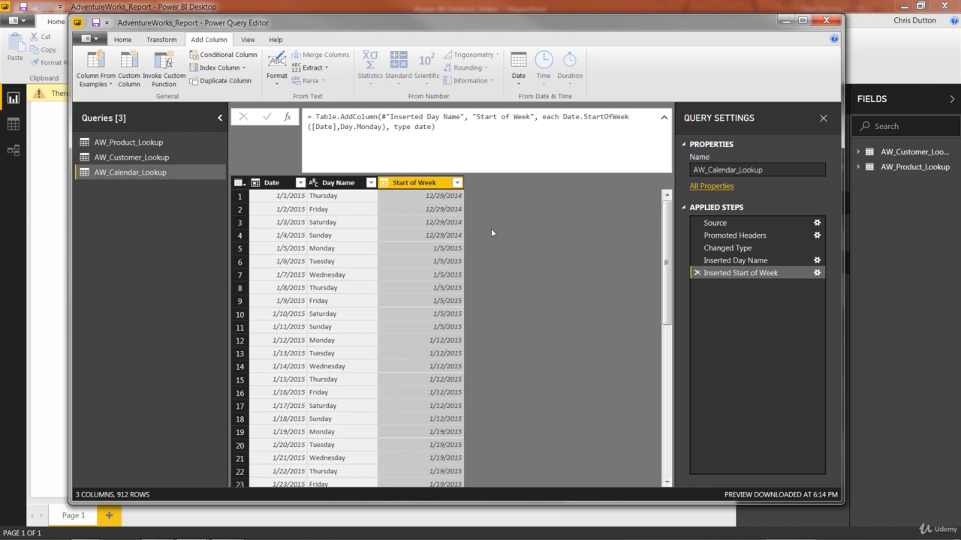
click(663, 117)
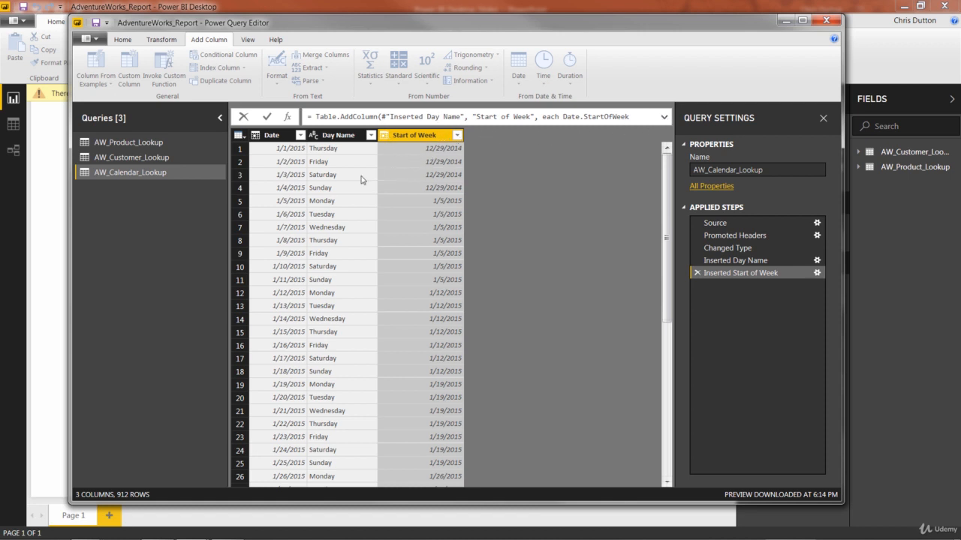
Step: Add a Start of Month column derived from the Date column
click(273, 136)
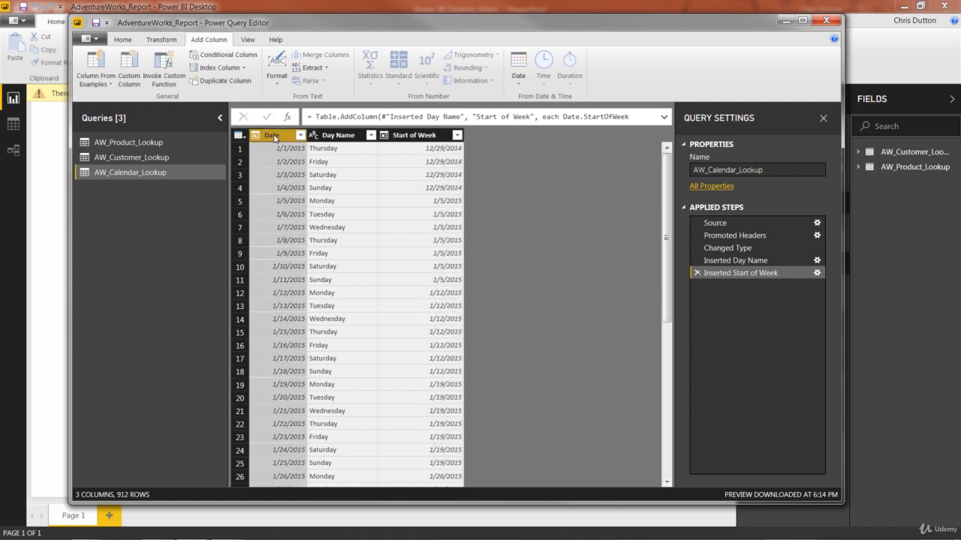
click(518, 80)
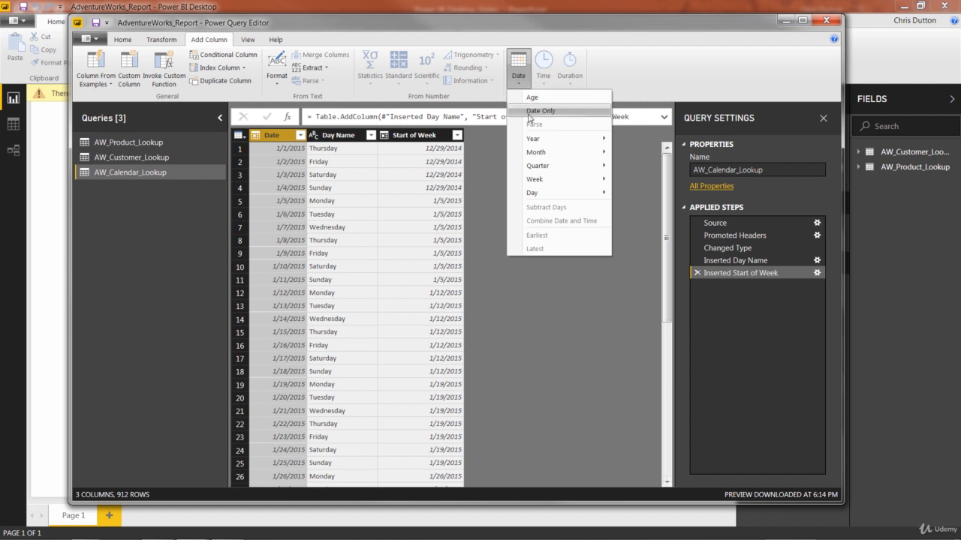
mouse_move(544, 155)
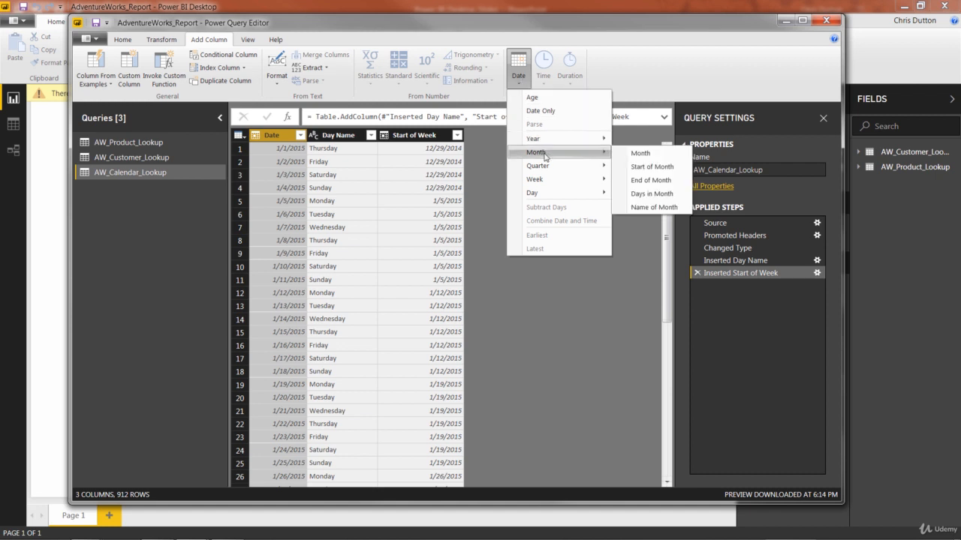
click(638, 168)
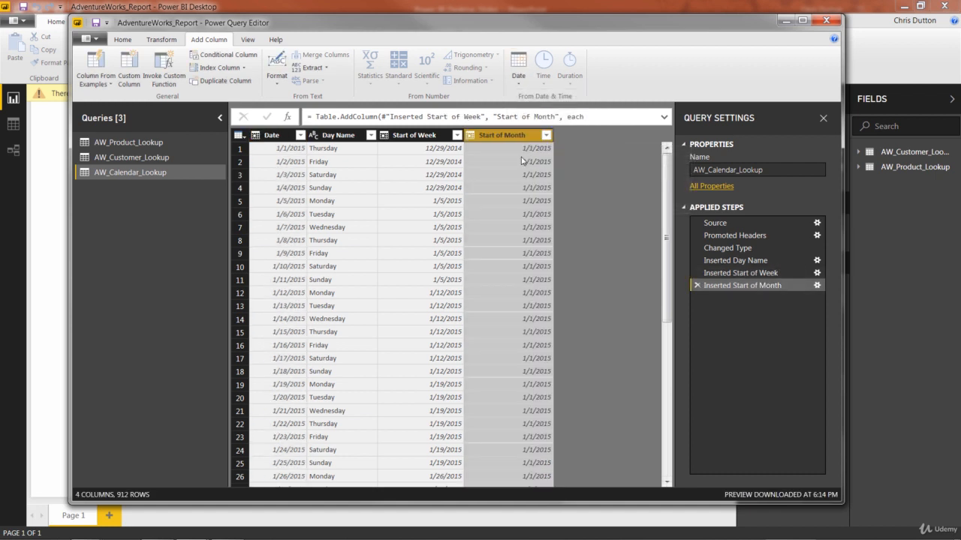
scroll(518, 270, down, 8)
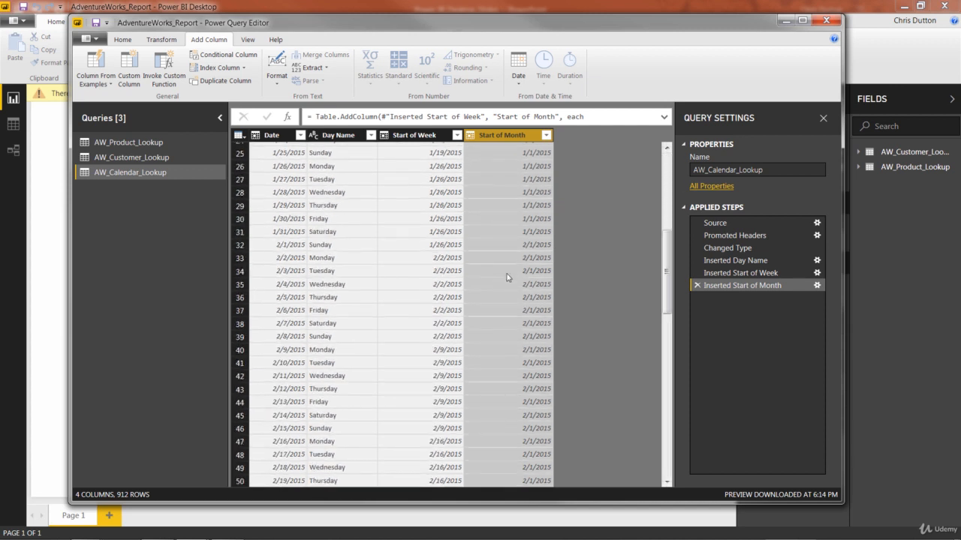
scroll(525, 284, up, 8)
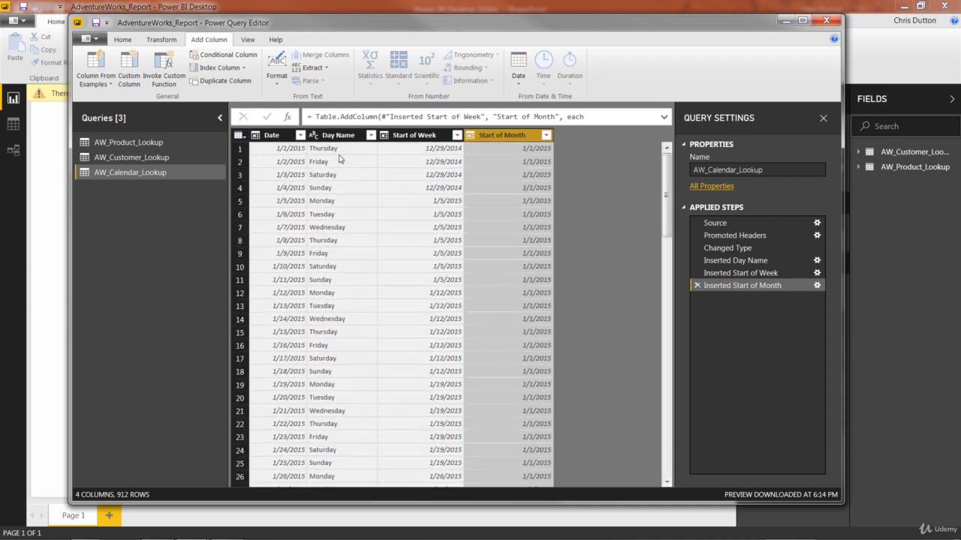
Step: Add a Month Name column derived from the Date column
click(276, 140)
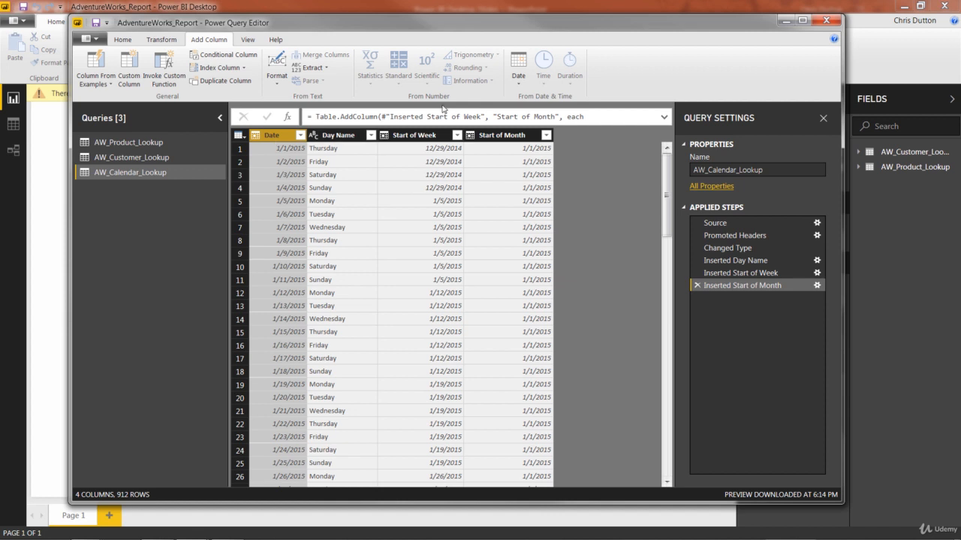
click(519, 83)
mouse_move(538, 152)
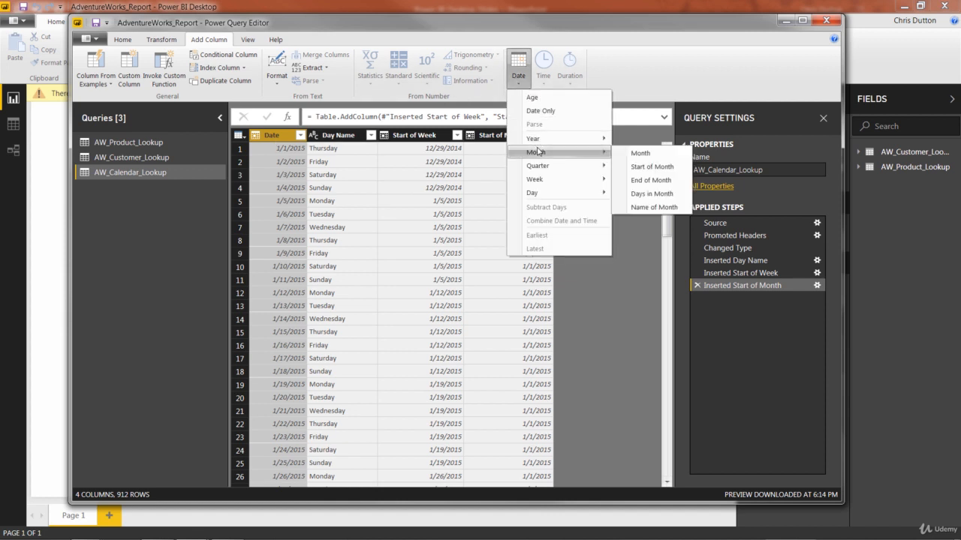
click(654, 208)
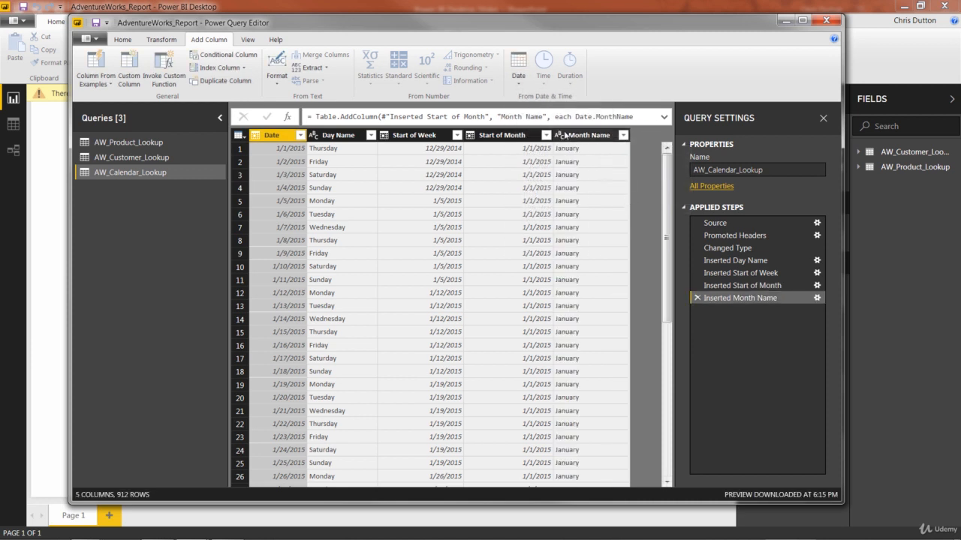
Step: Add a Start of Year column derived from the Date column
click(527, 89)
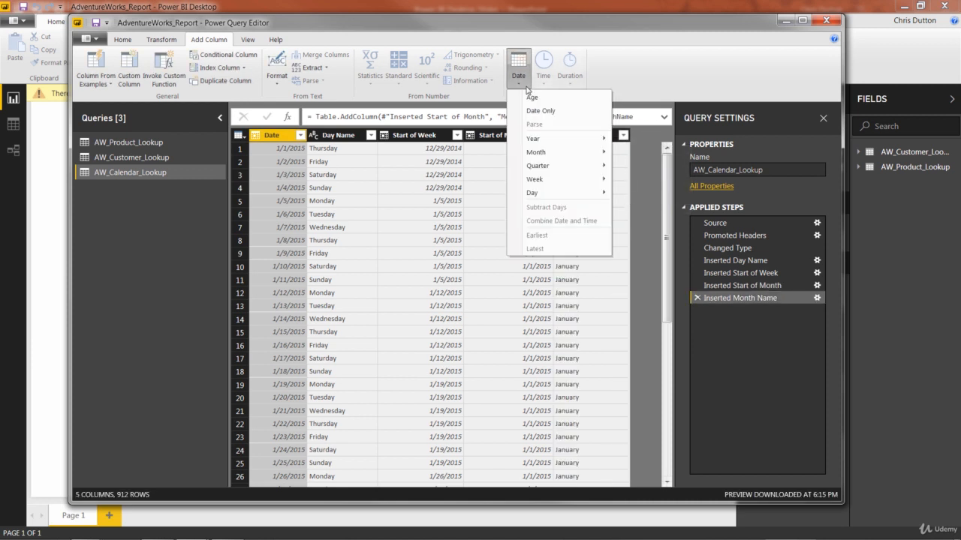
mouse_move(546, 141)
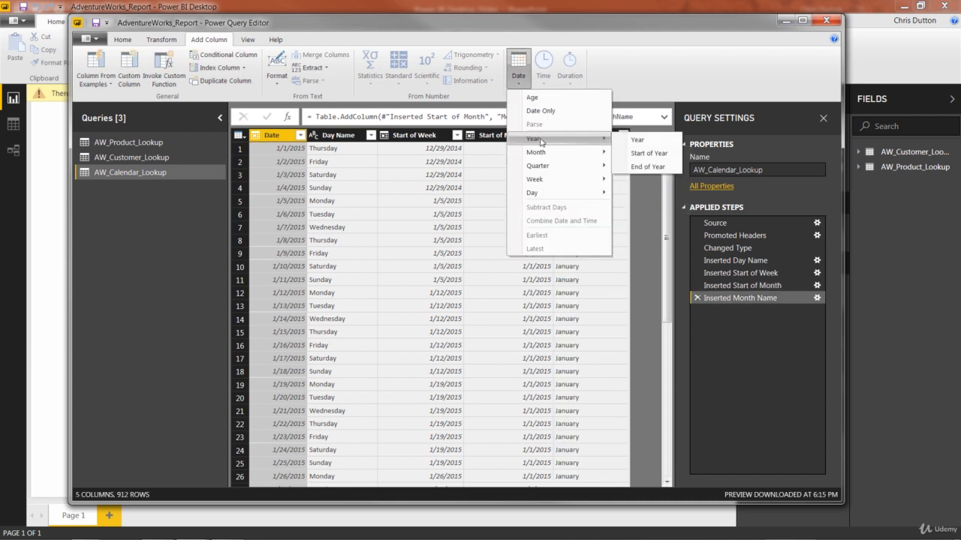
click(638, 154)
Step: Add a Year column derived from the Date column
click(286, 135)
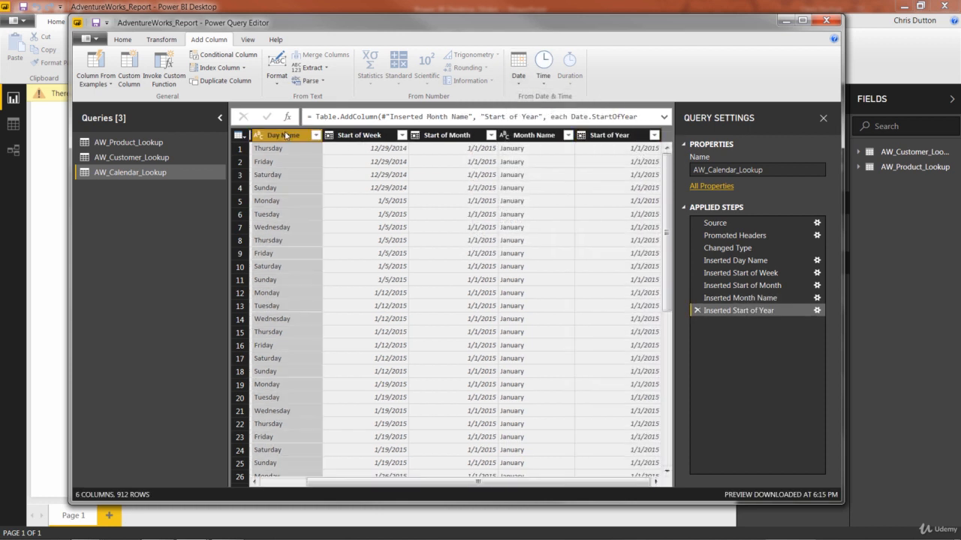
drag(430, 484, 383, 484)
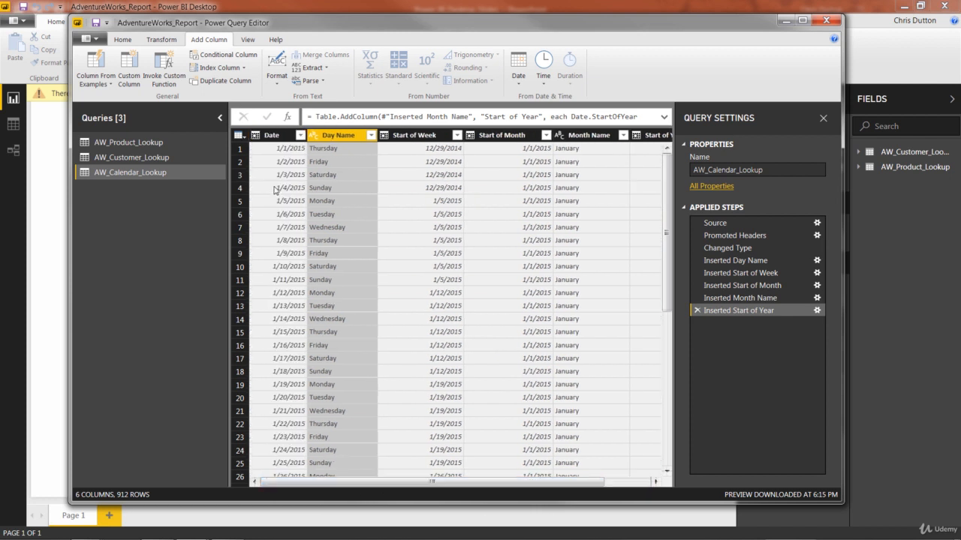
click(280, 136)
click(519, 75)
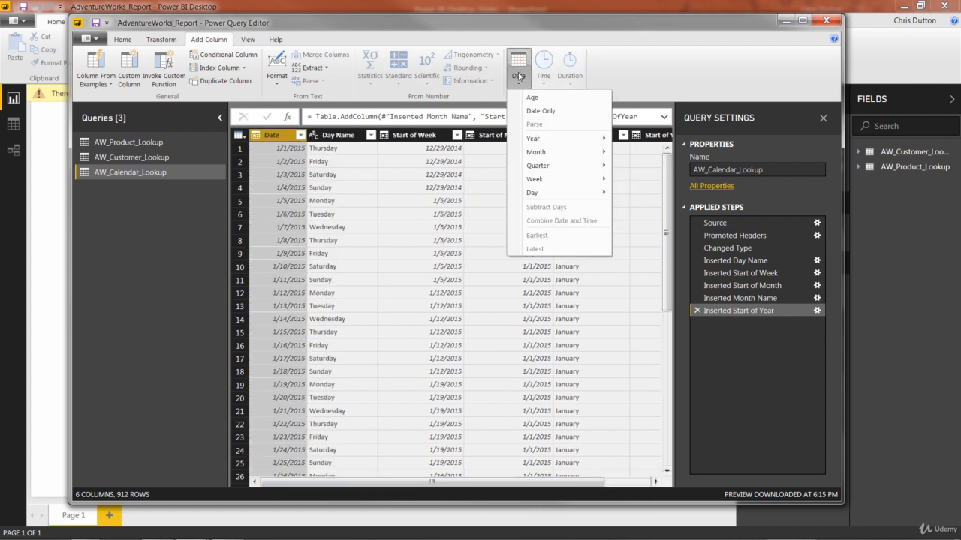
mouse_move(571, 138)
click(632, 141)
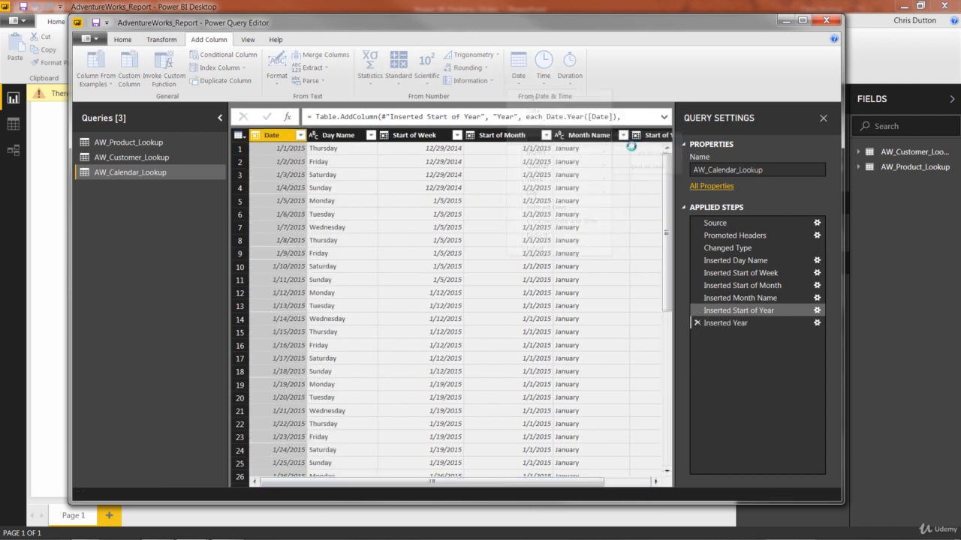
scroll(421, 485, left, 5)
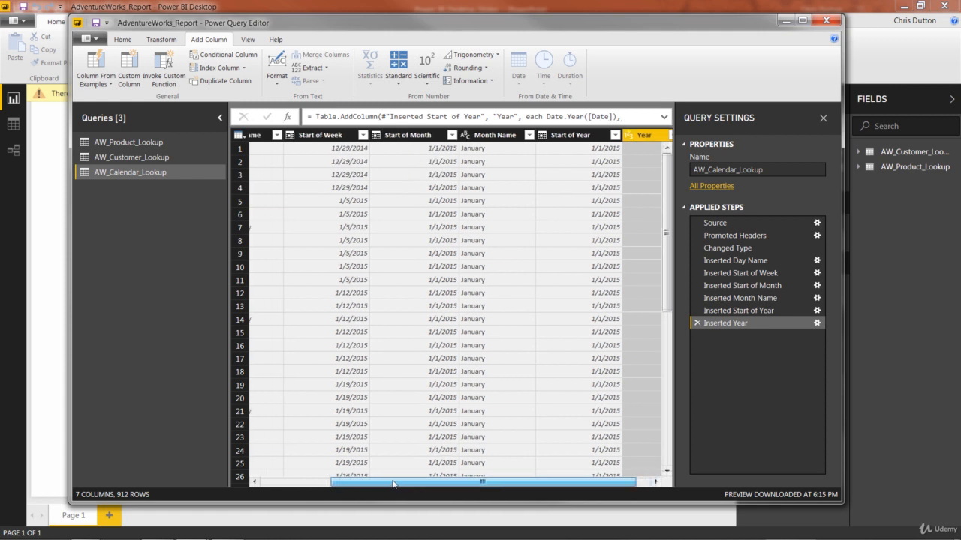
drag(421, 484, 411, 484)
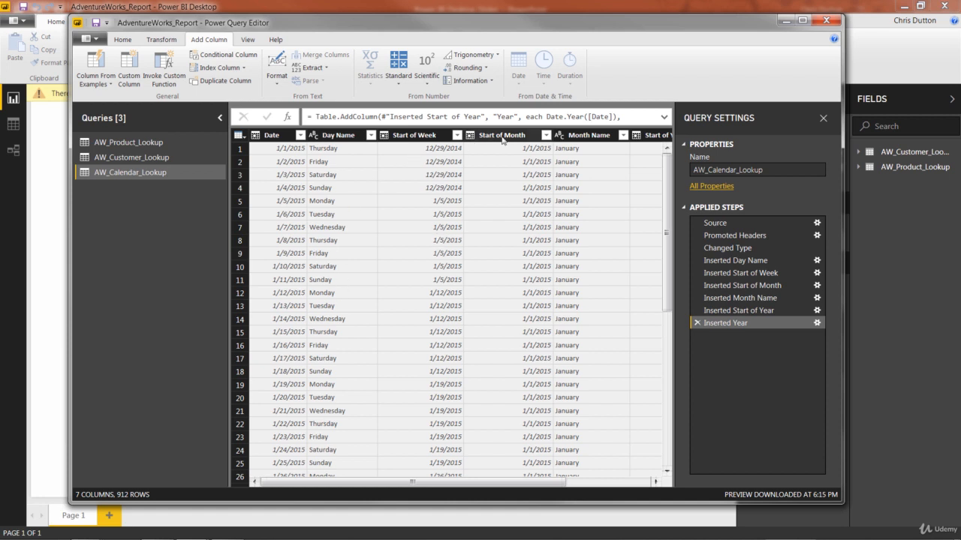
drag(481, 484, 566, 484)
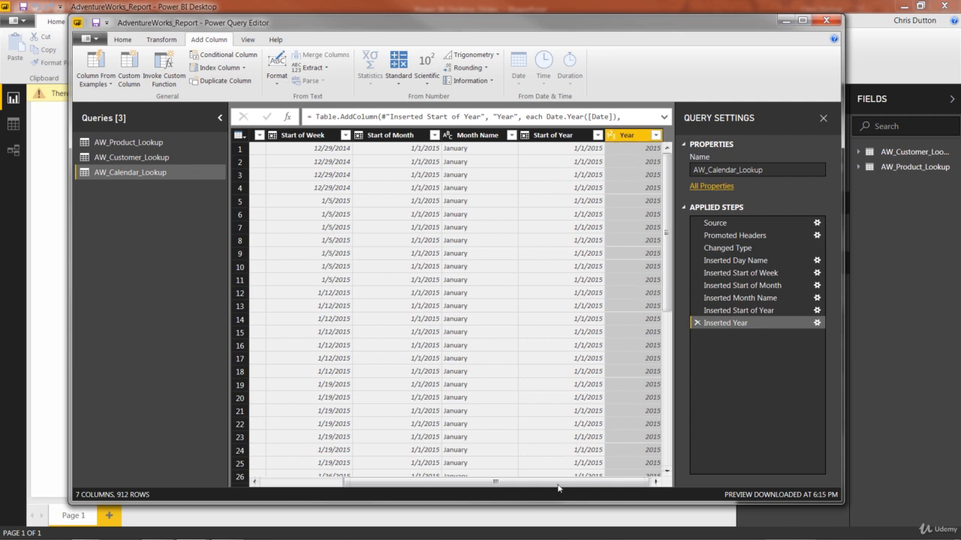
drag(558, 487, 514, 482)
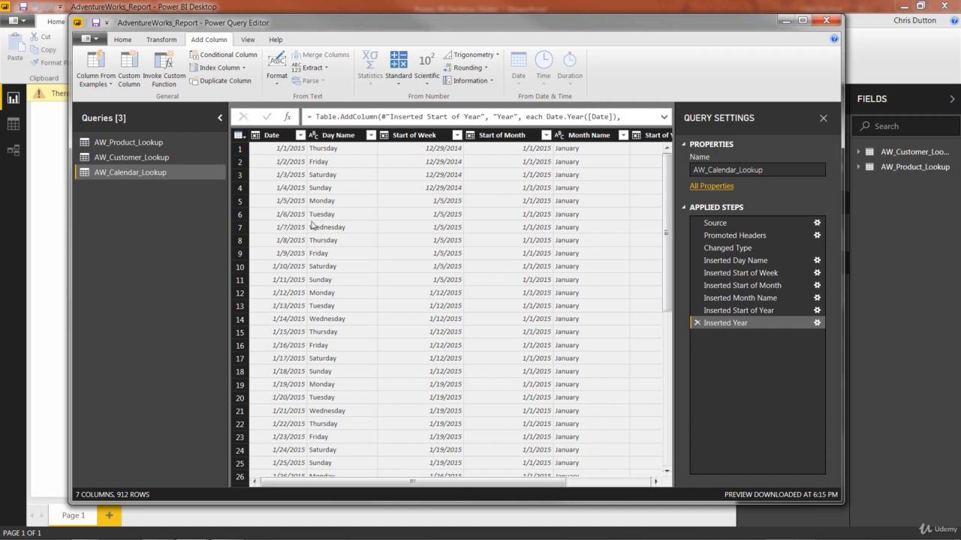
Step: Close and apply the query changes, then open the relationships view of the data model
click(120, 40)
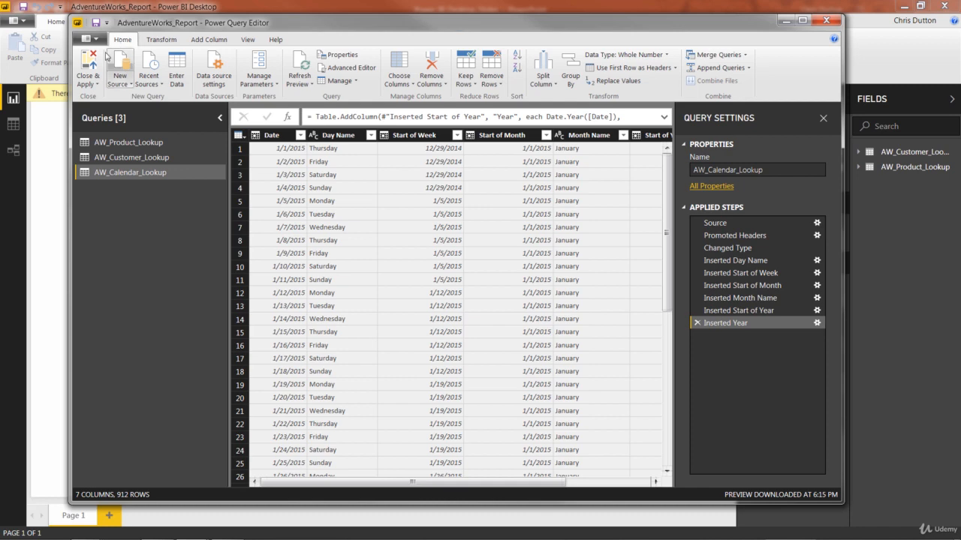
click(88, 58)
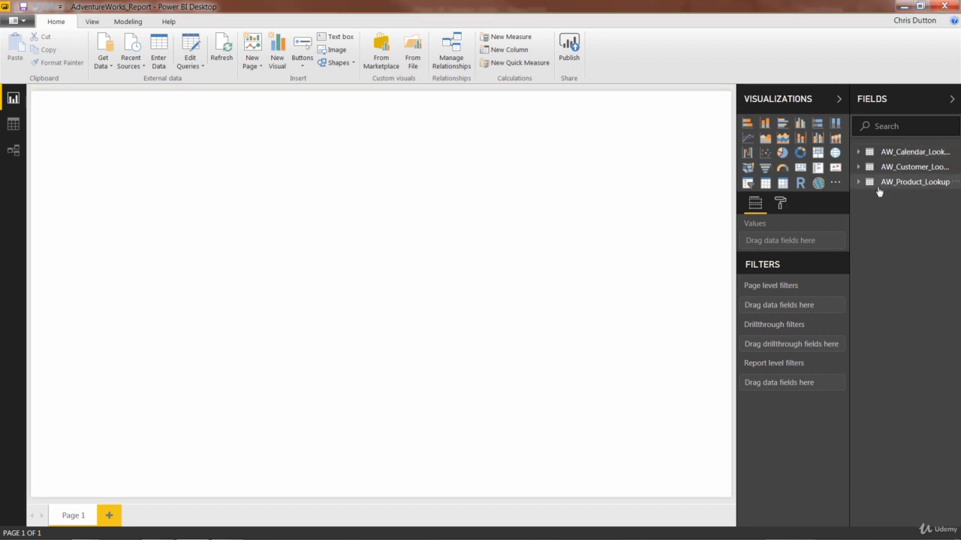
click(14, 151)
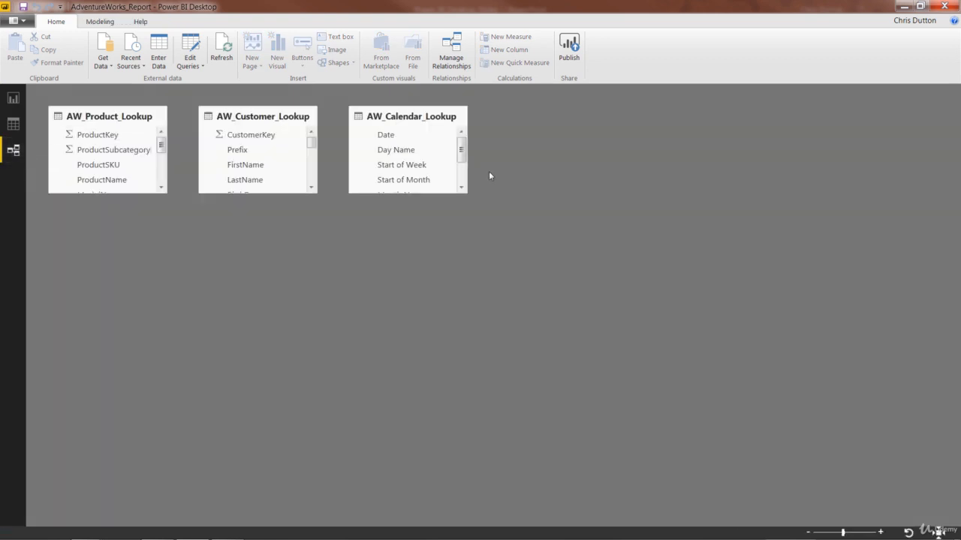
mouse_move(462, 149)
mouse_down()
mouse_move(464, 178)
mouse_move(463, 154)
mouse_up()
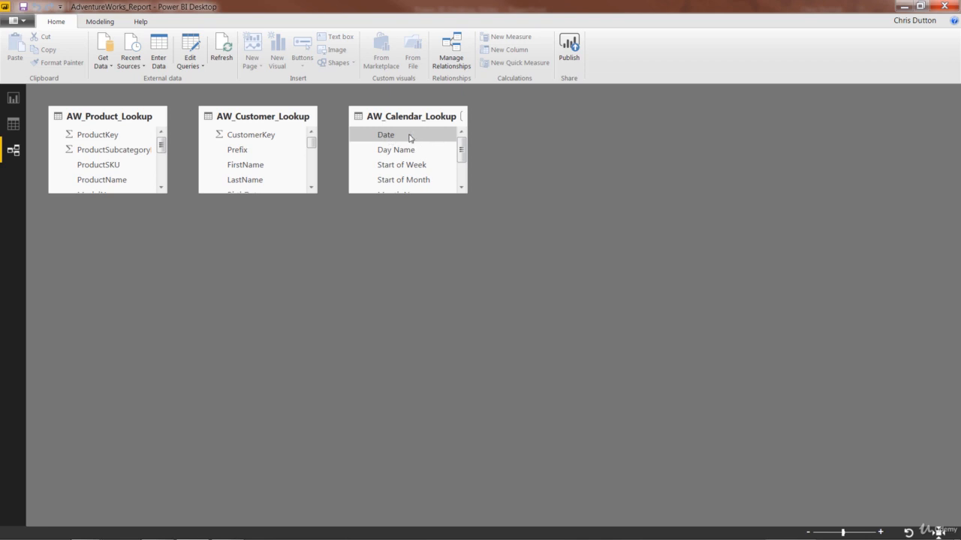